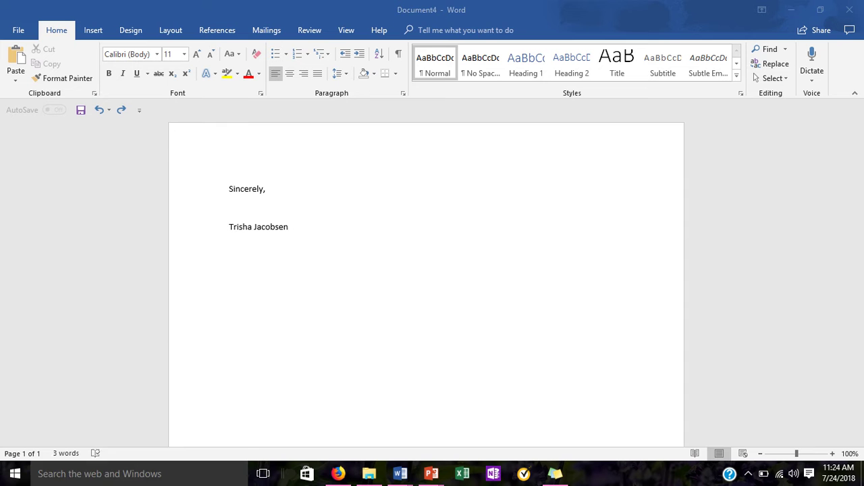
Open the Windows search panel from the taskbar search box.
left_click(90, 481)
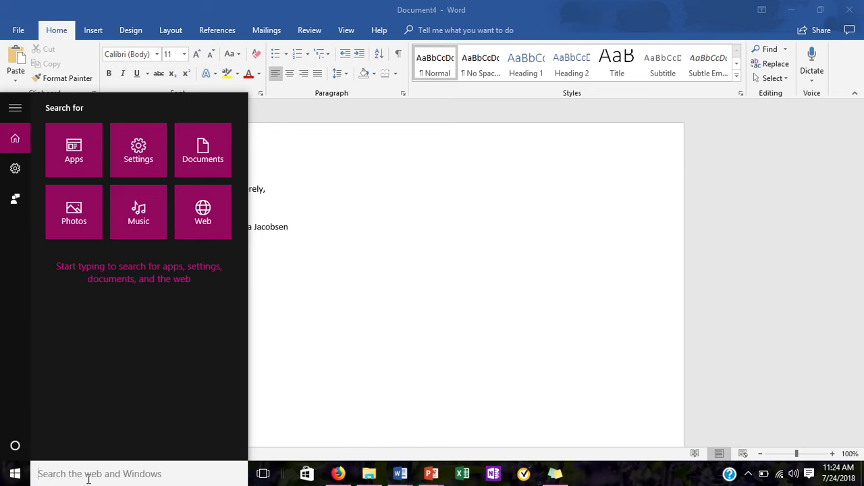
Launch Paint by searching 'paint' and select Calligraphy brush 1.
type("paint")
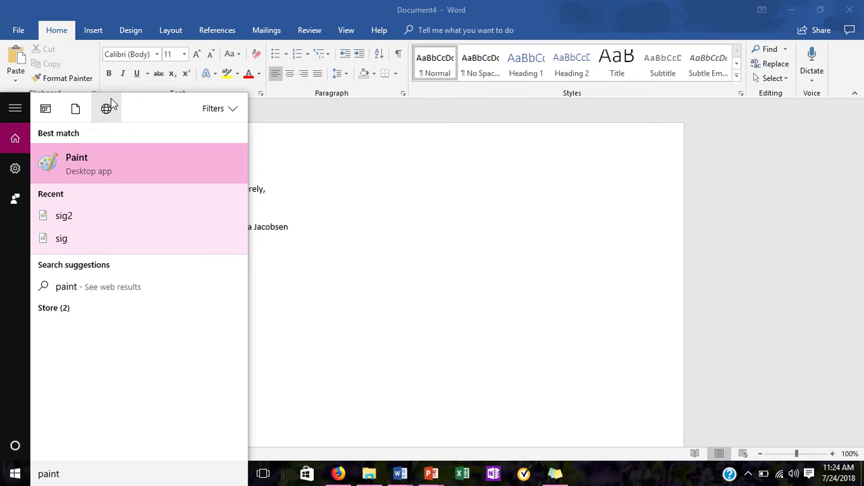
left_click(100, 158)
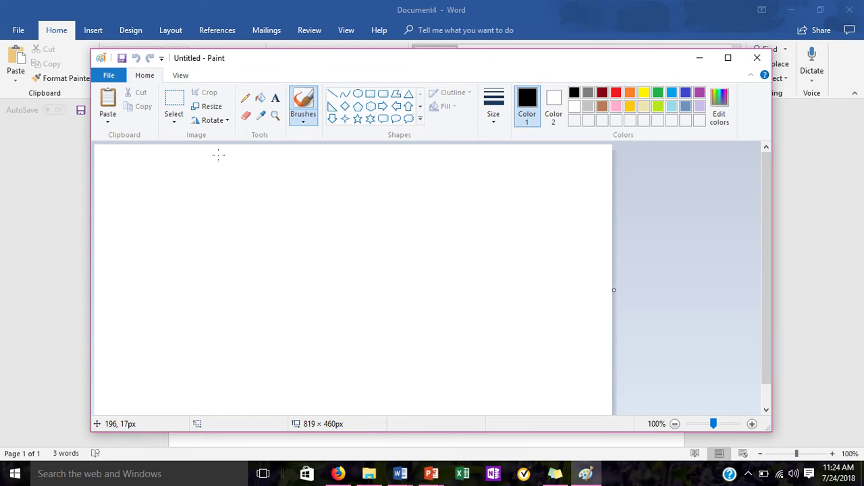
left_click(305, 121)
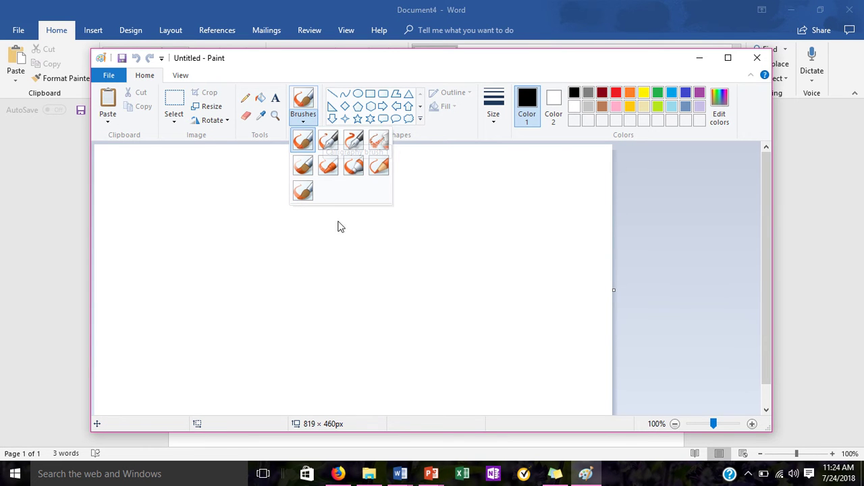
left_click(328, 140)
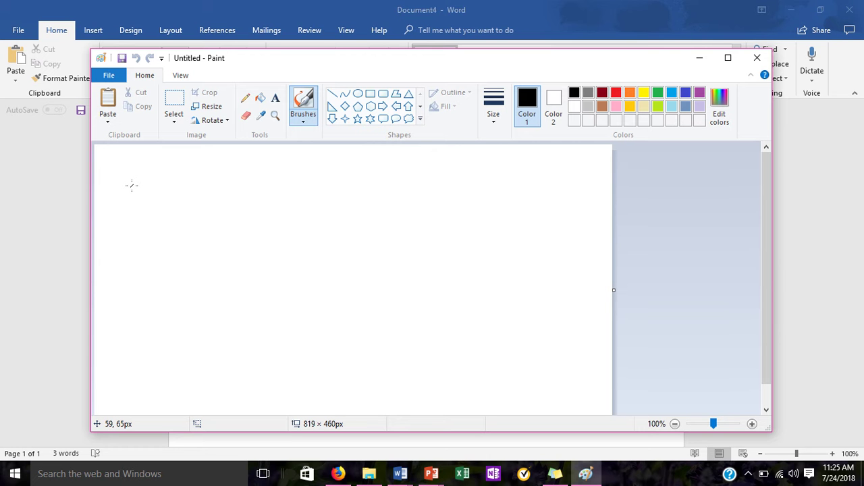
Write the signature in five calligraphy strokes, starting with a T, across the upper-left canvas.
left_click_drag(132, 185, 240, 176)
left_click_drag(176, 181, 181, 241)
mouse_move(207, 208)
left_mouse_down()
mouse_move(206, 214)
mouse_move(226, 196)
mouse_move(234, 211)
mouse_move(245, 197)
mouse_move(251, 203)
left_mouse_up()
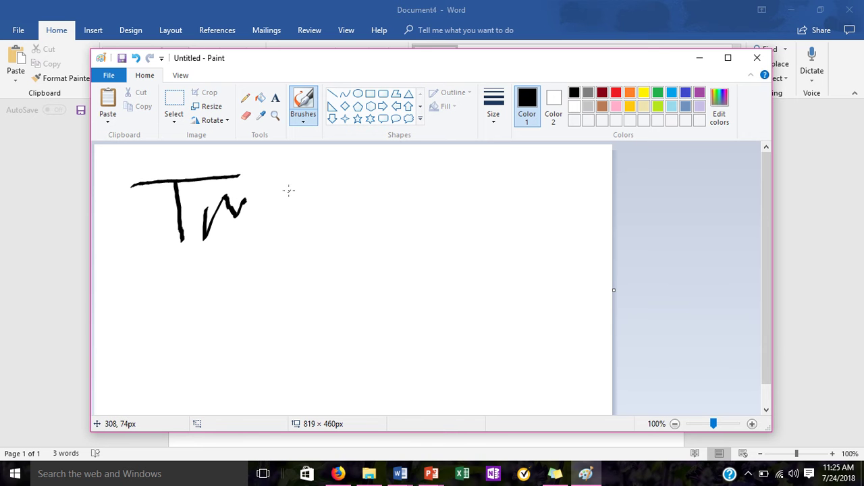
left_click_drag(268, 174, 352, 182)
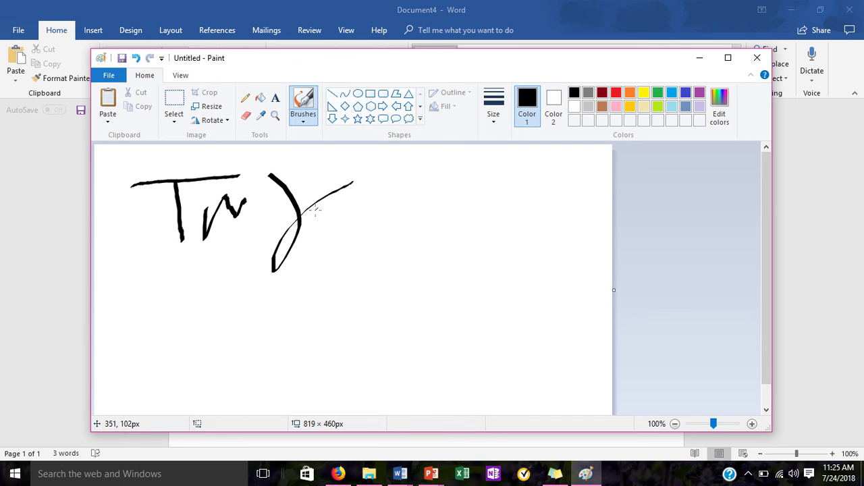
mouse_move(318, 208)
left_mouse_down()
mouse_move(308, 212)
mouse_move(301, 236)
mouse_move(345, 237)
mouse_move(389, 219)
left_mouse_up()
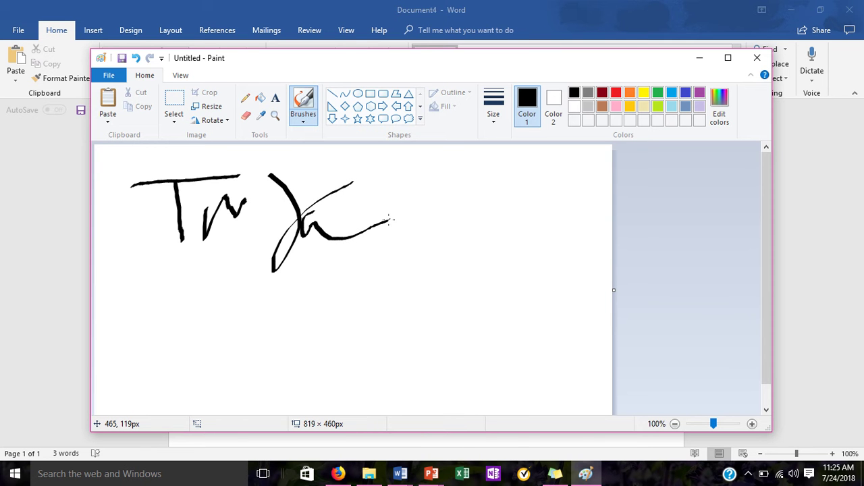
Save the drawing as a JPEG named 'sig3' in Pictures, then close Paint.
left_click(113, 75)
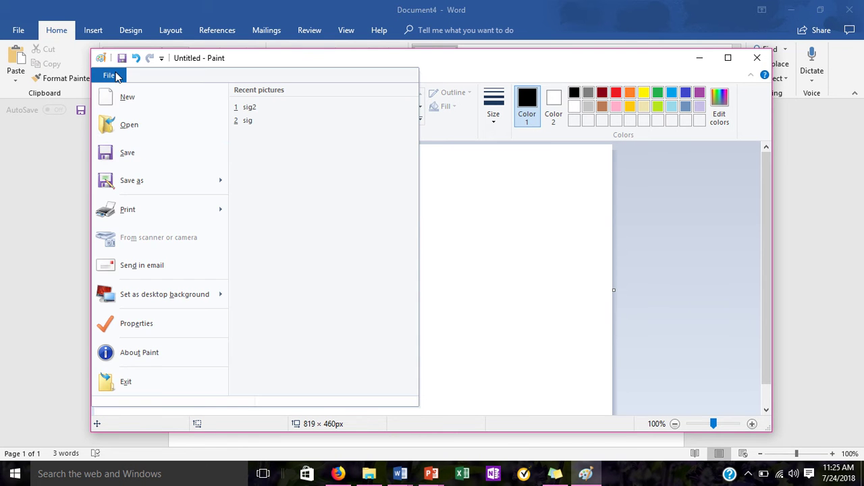
left_click(149, 190)
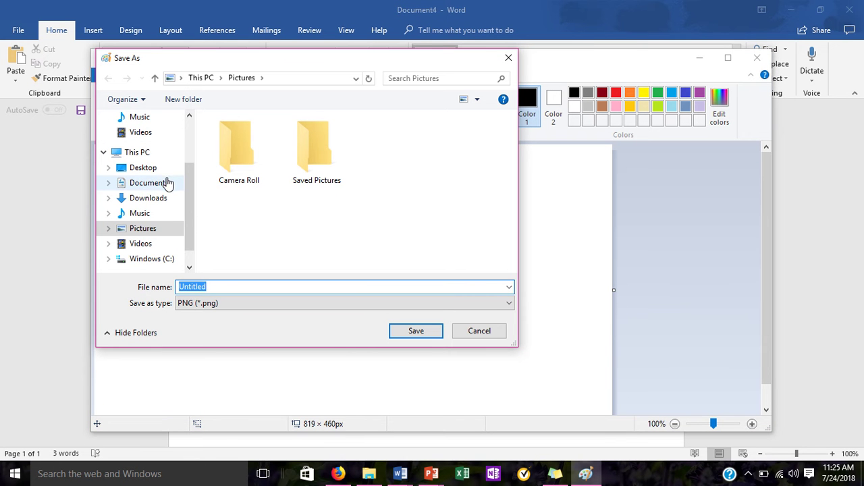
left_click(270, 303)
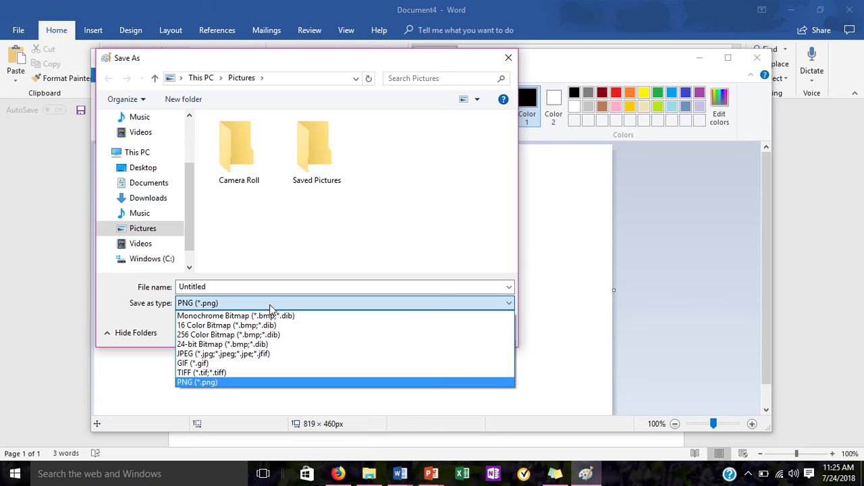
left_click(255, 355)
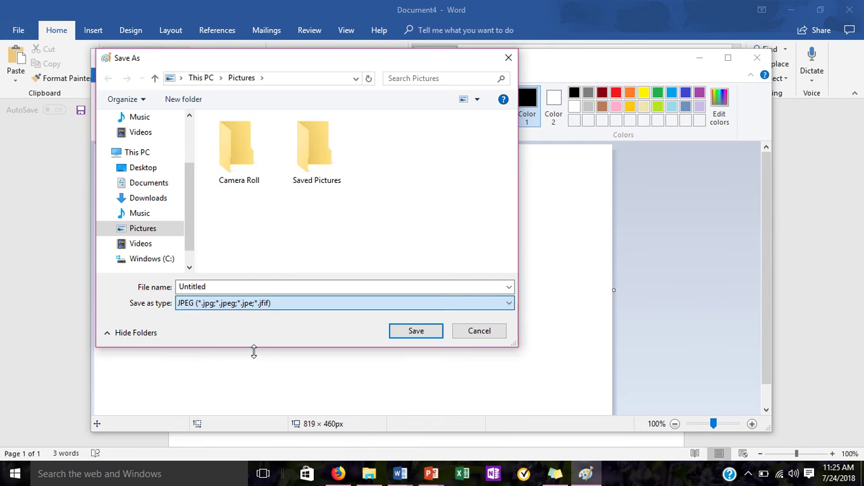
double_click(241, 285)
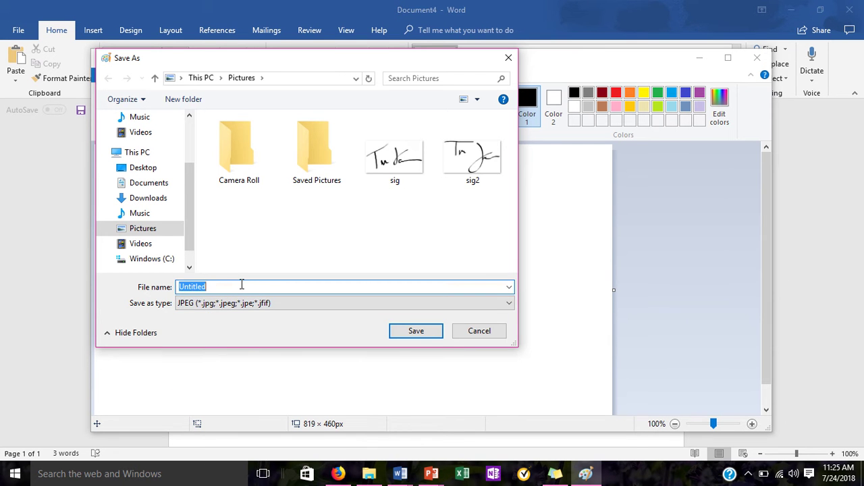
key("BackSpace")
type("sig3")
key("Return")
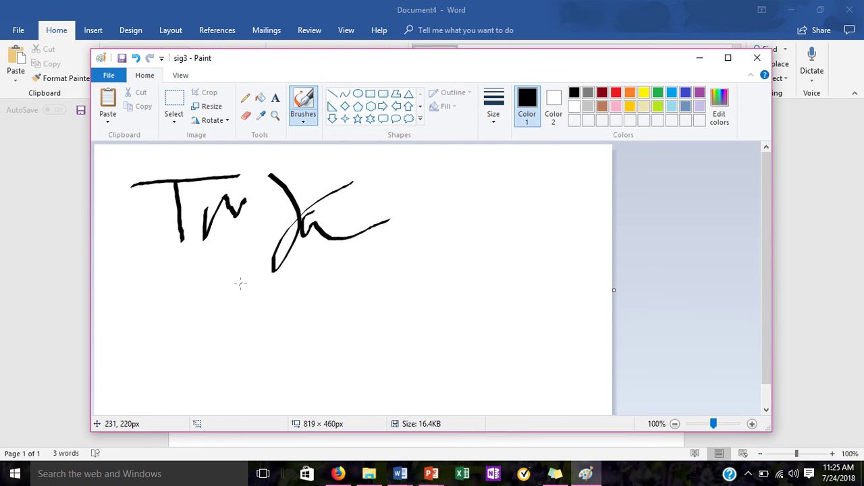
left_click(757, 60)
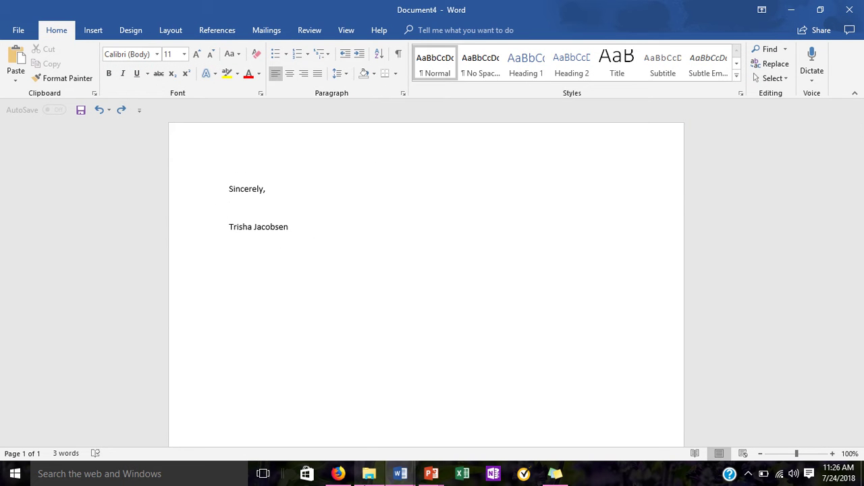
Open sig3 from the Pictures folder in Photos and enter its Edit view.
left_click(369, 473)
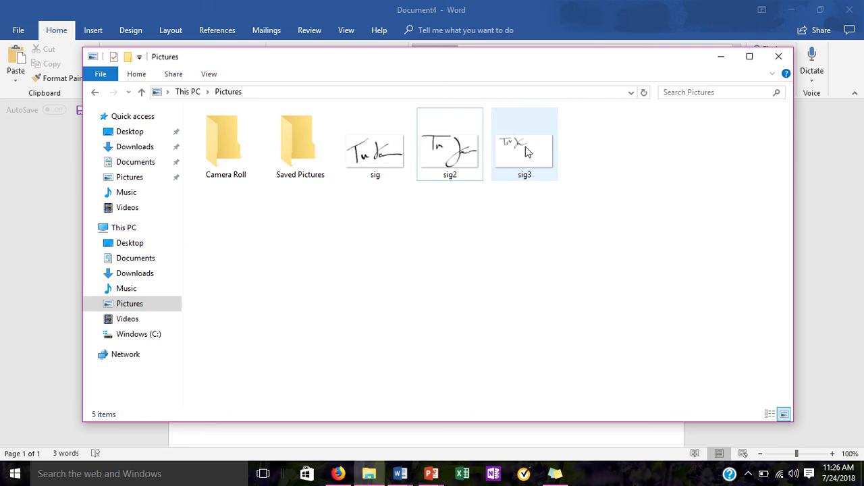
double_click(526, 150)
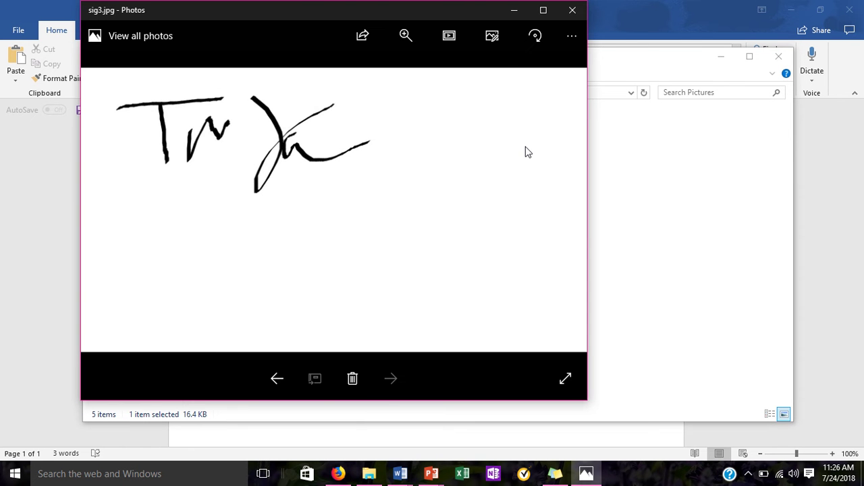
left_click(492, 38)
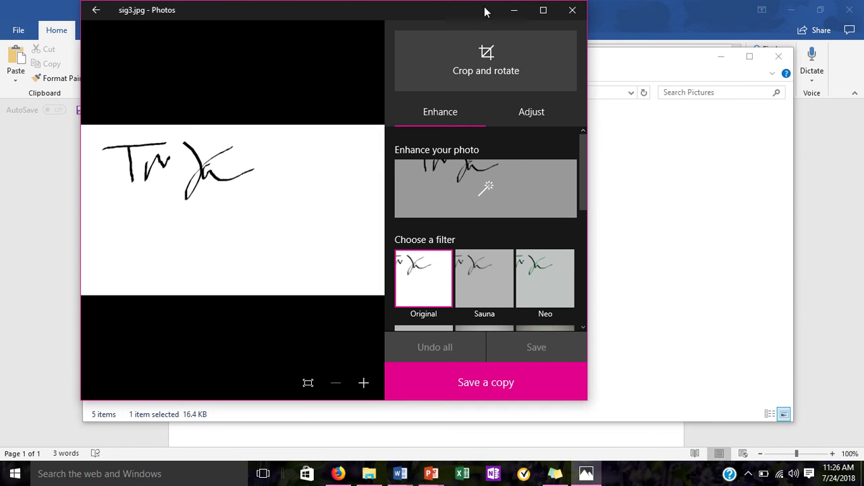
Trim the sig3 crop edges tightly around the handwriting, recentre it, and apply the crop.
left_click(473, 60)
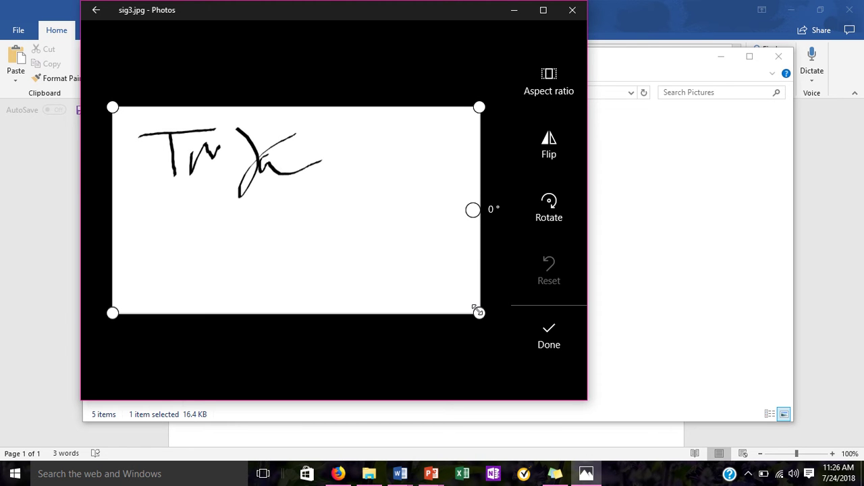
left_click_drag(477, 310, 430, 221)
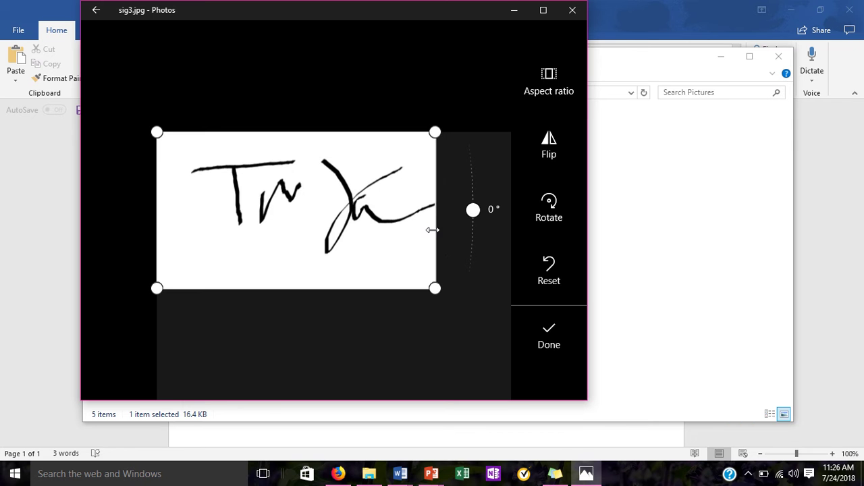
left_click_drag(432, 230, 445, 211)
left_click_drag(435, 289, 419, 256)
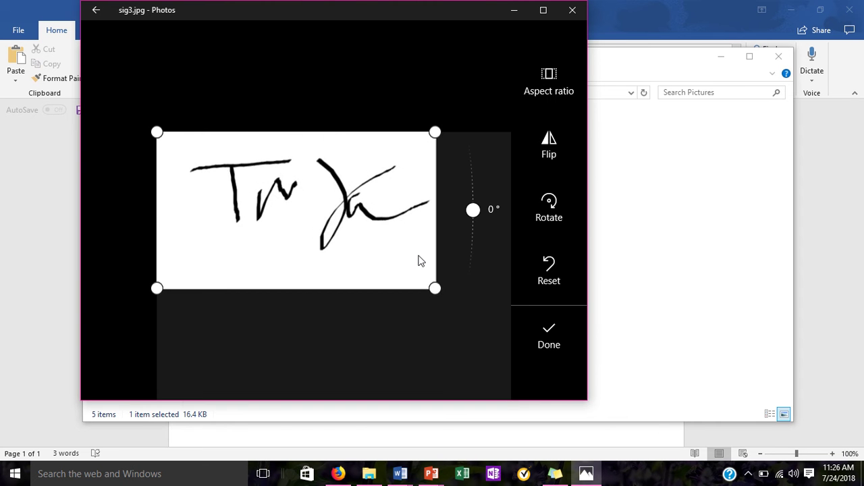
mouse_move(357, 239)
left_mouse_down()
mouse_move(359, 227)
mouse_move(370, 229)
mouse_move(320, 218)
mouse_move(363, 226)
left_mouse_up()
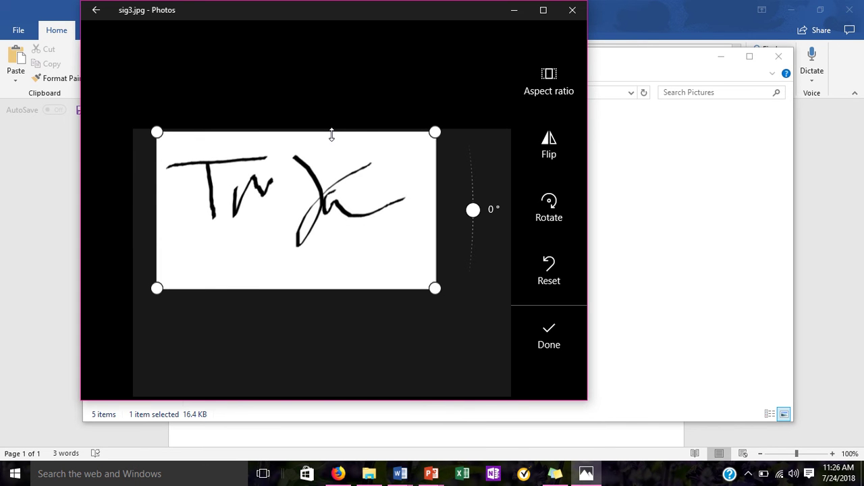
left_click_drag(332, 135, 334, 144)
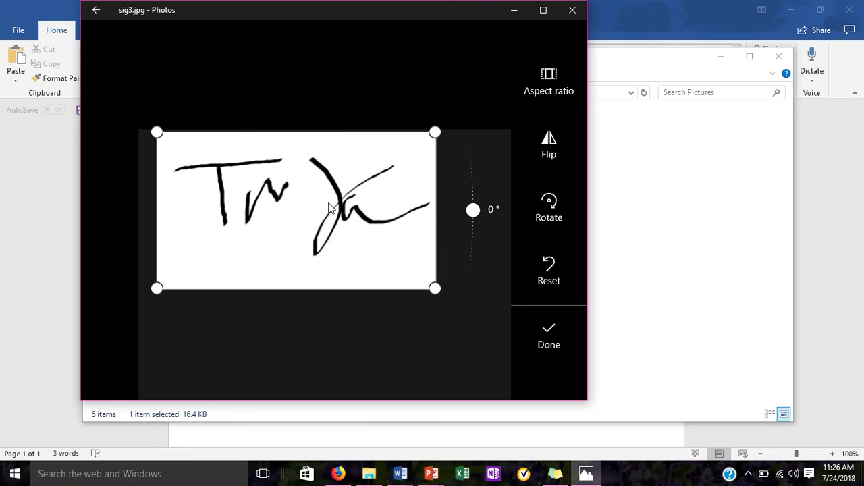
left_click_drag(157, 133, 171, 140)
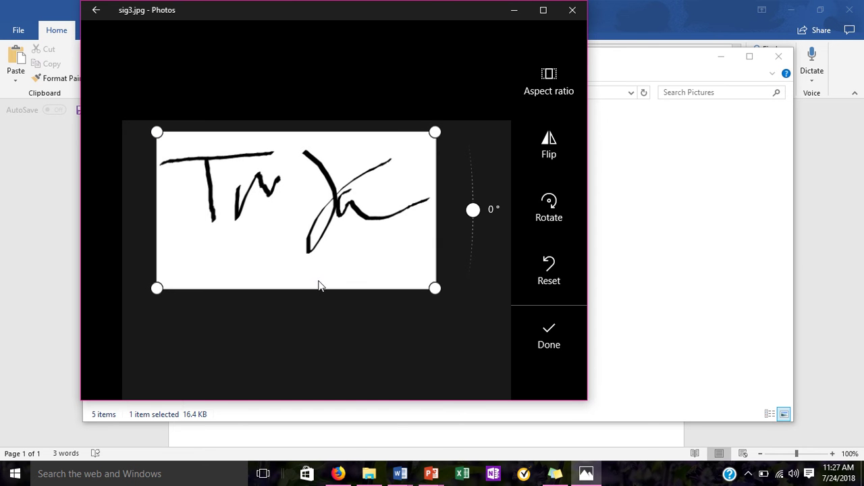
mouse_move(309, 283)
left_mouse_down()
mouse_move(308, 272)
mouse_move(306, 281)
left_mouse_up()
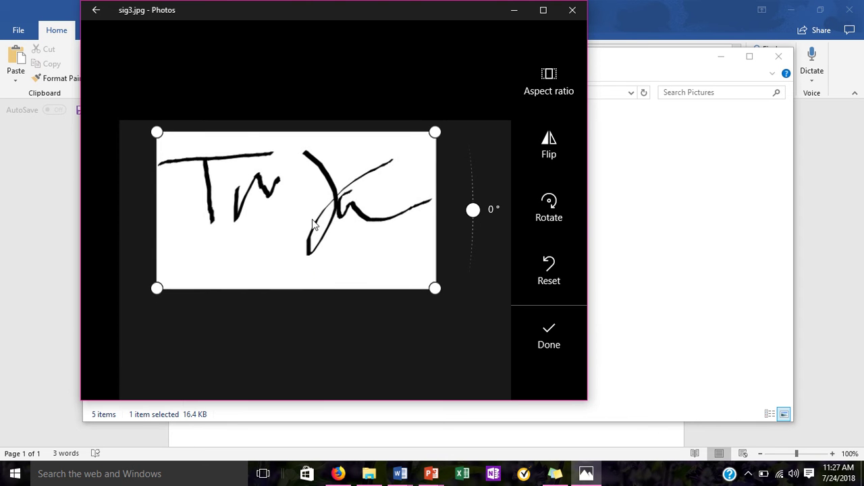
left_click_drag(320, 212, 320, 216)
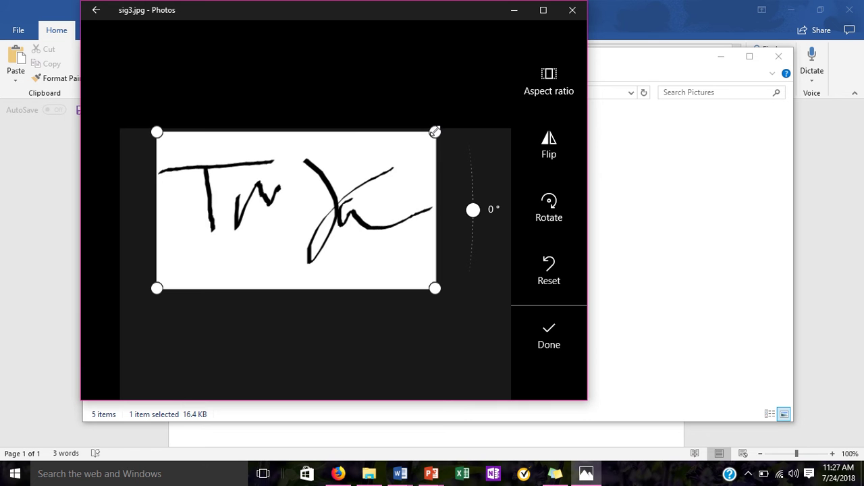
left_click(543, 335)
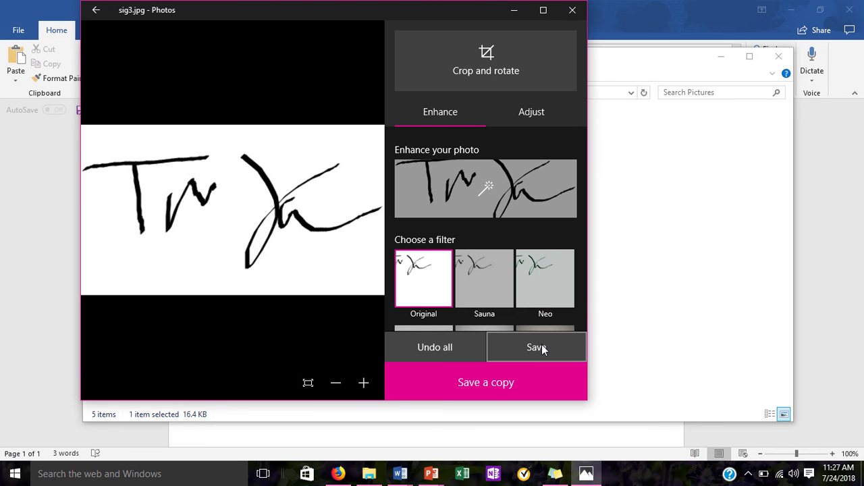
Save the cropped sig3, close Photos, and minimize File Explorer to return to Word.
left_click(540, 348)
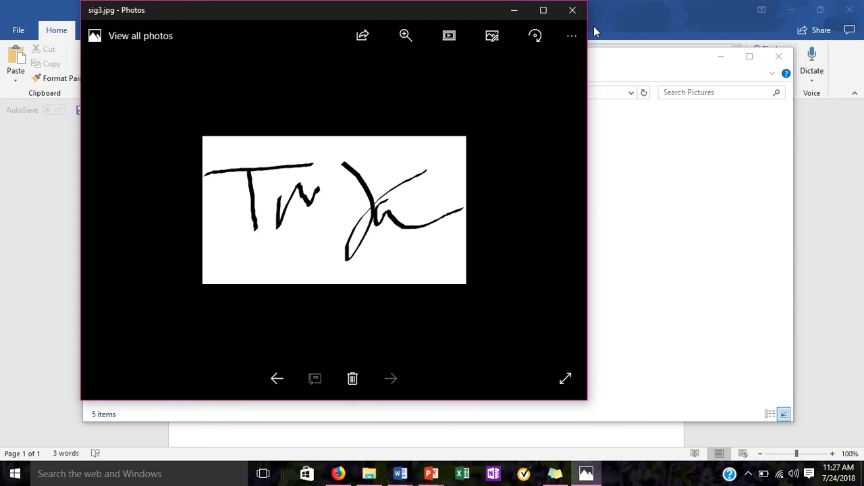
left_click(574, 11)
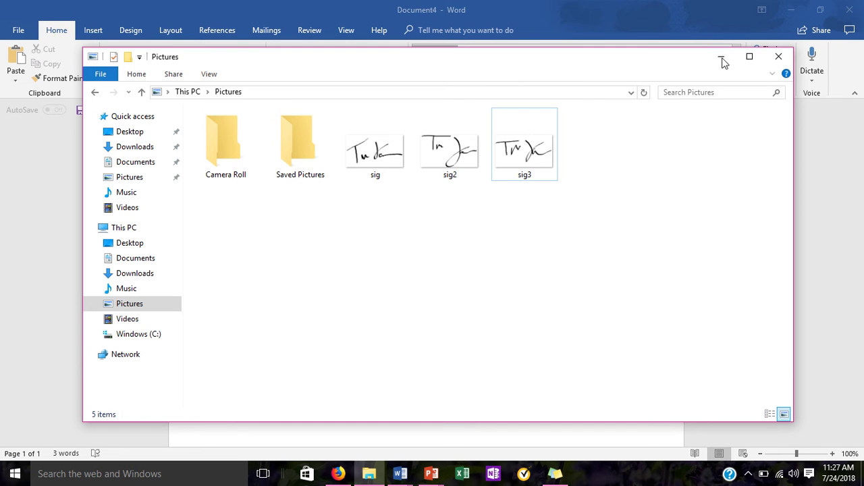
left_click(722, 57)
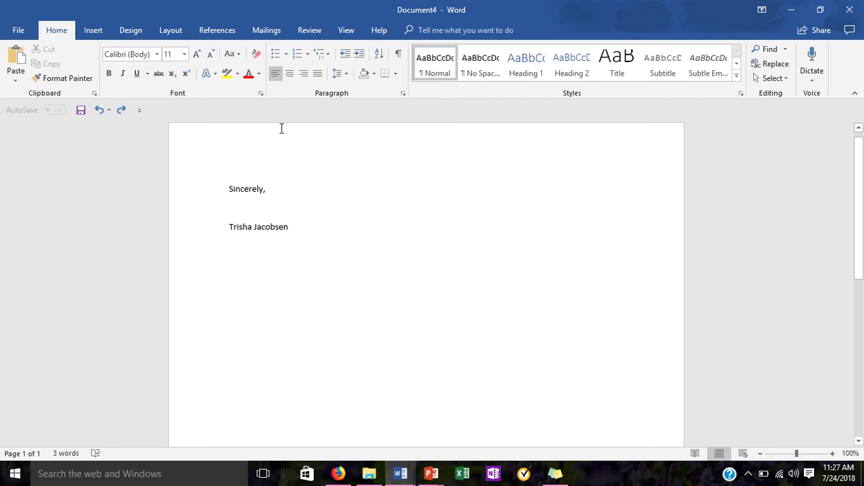
Redo the earlier signature, then insert the cropped sig3 picture between the closing and the name.
left_click(121, 111)
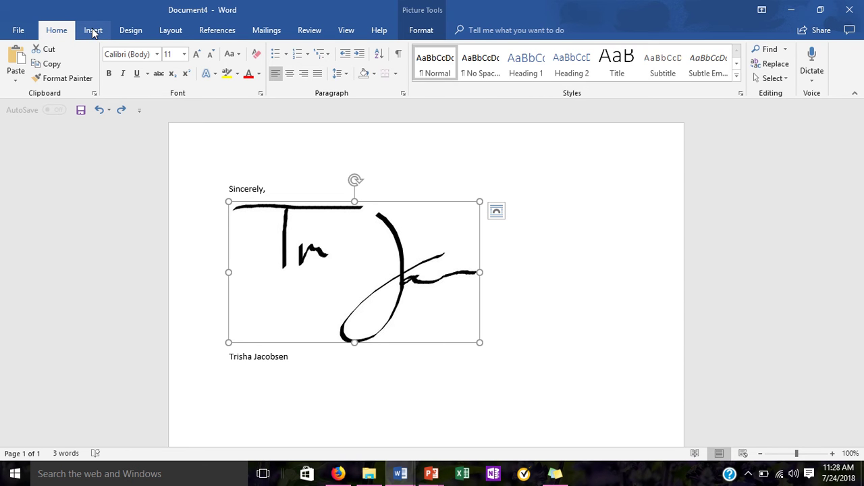
left_click(93, 30)
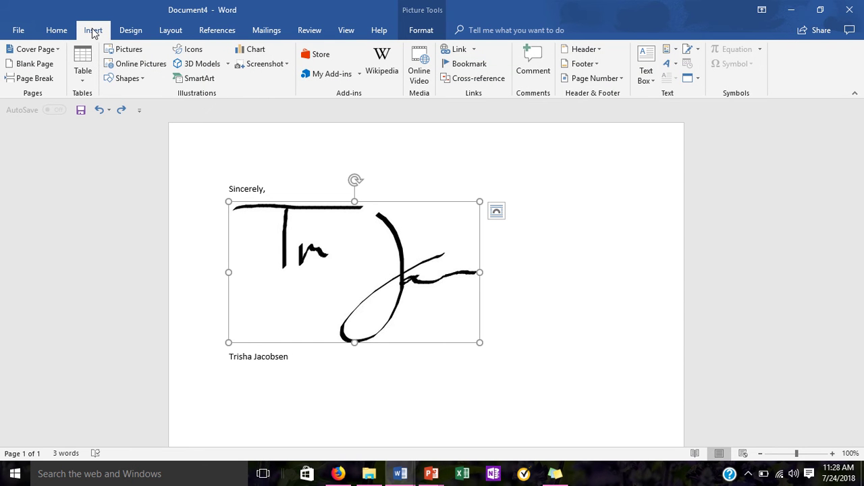
left_click(138, 53)
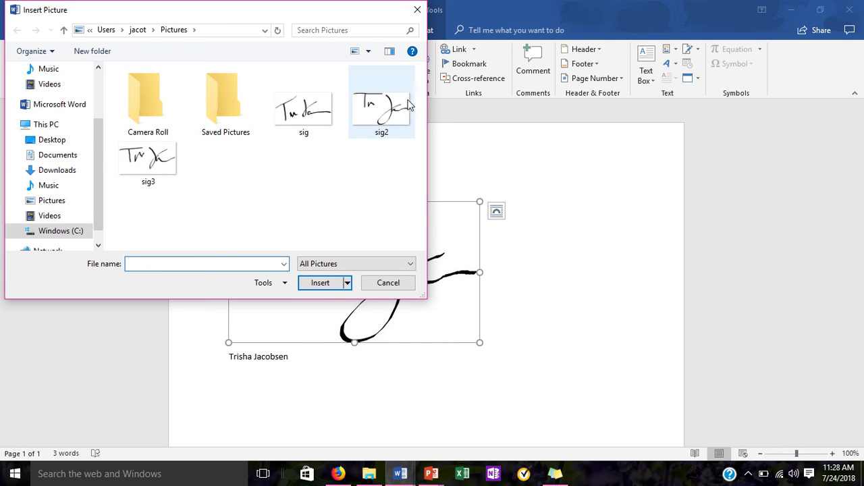
double_click(155, 167)
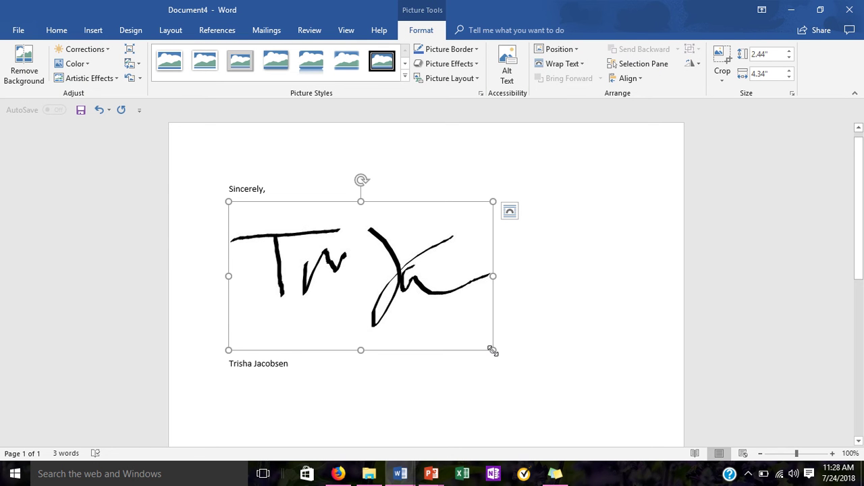
Resize the sig3 picture through several corner drags, settling at 0.89 by 1.58 inches.
left_click_drag(493, 350, 323, 254)
left_click(302, 308)
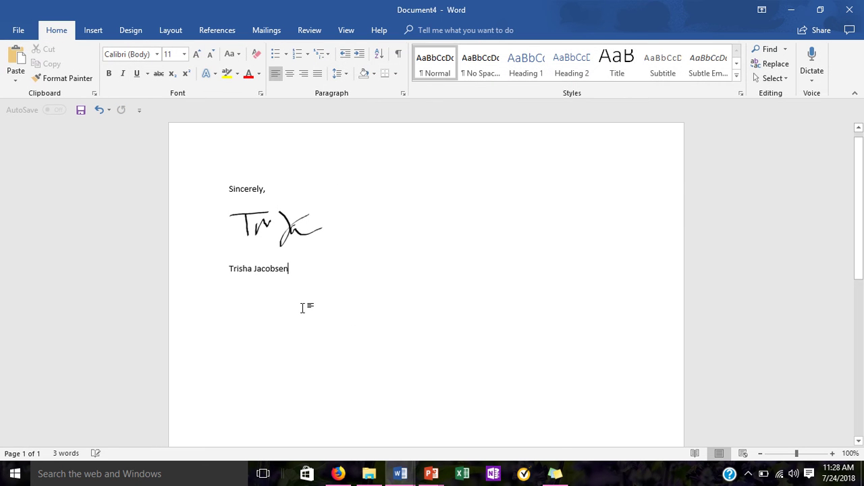
left_click(282, 226)
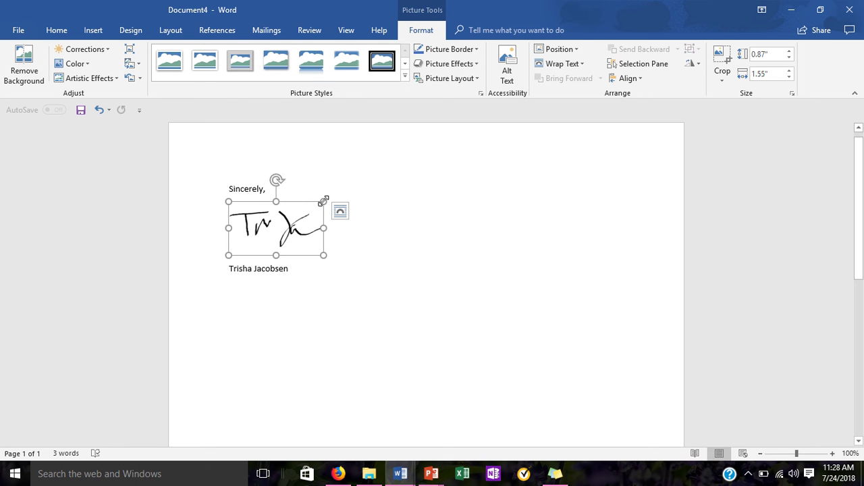
left_click_drag(324, 201, 345, 197)
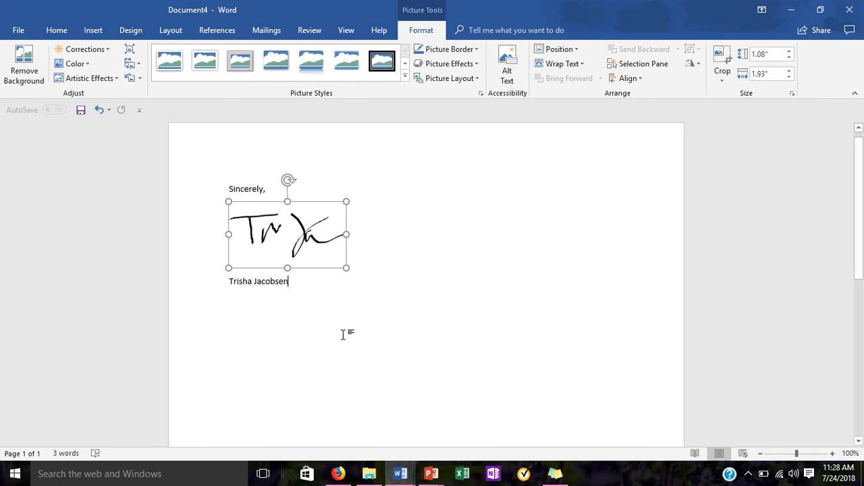
left_click(343, 334)
left_click(253, 226)
mouse_move(346, 267)
left_mouse_down()
mouse_move(338, 245)
mouse_move(305, 244)
left_mouse_up()
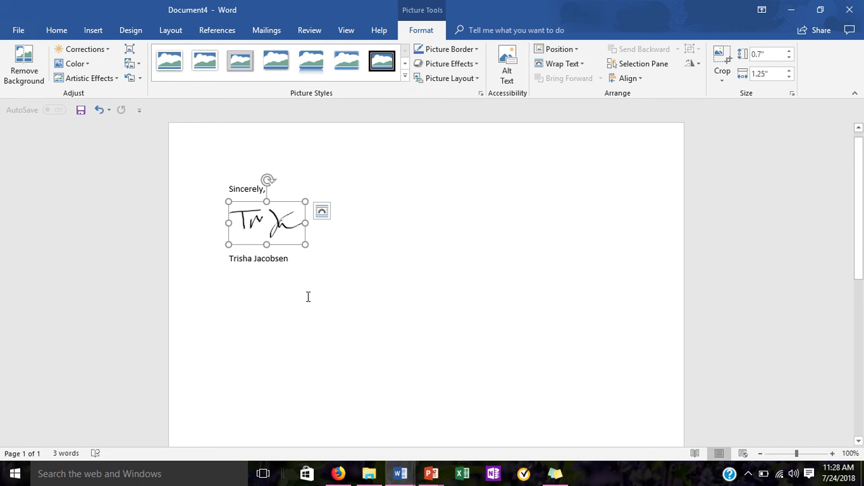
left_click(308, 298)
left_click(302, 222)
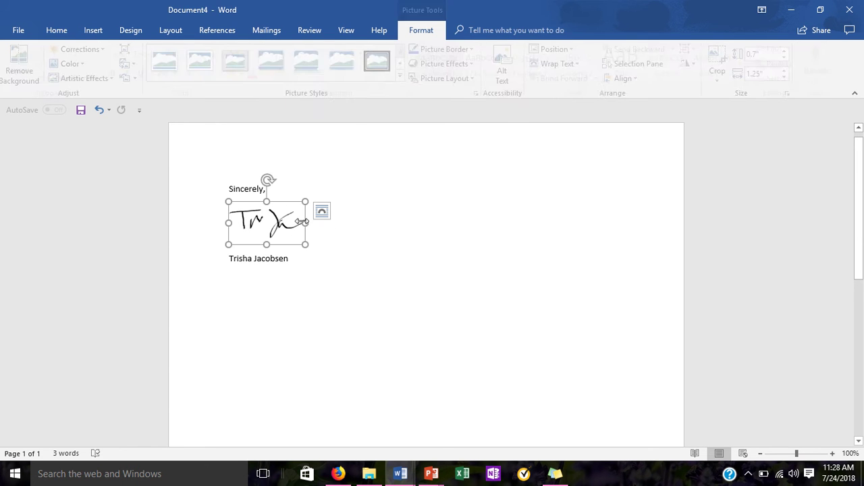
left_click_drag(305, 244, 322, 255)
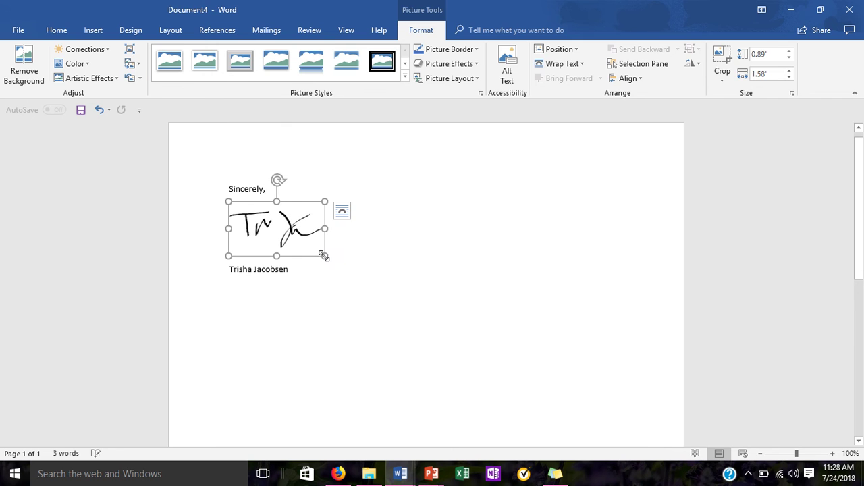
left_click(324, 294)
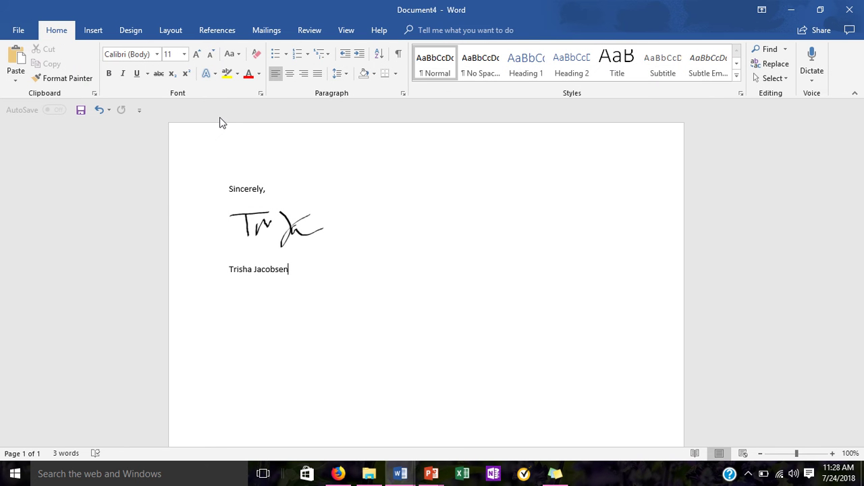
Type a second 'Sincerely,' closing with the sender's name below the first, a blank line between.
type("\\")
type("incerely")
type("Trisha ")
type("Jacobsen")
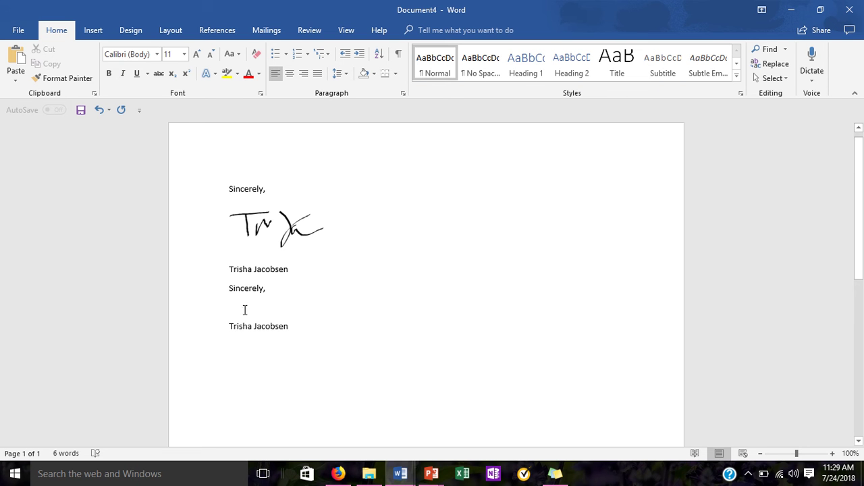
left_click(98, 31)
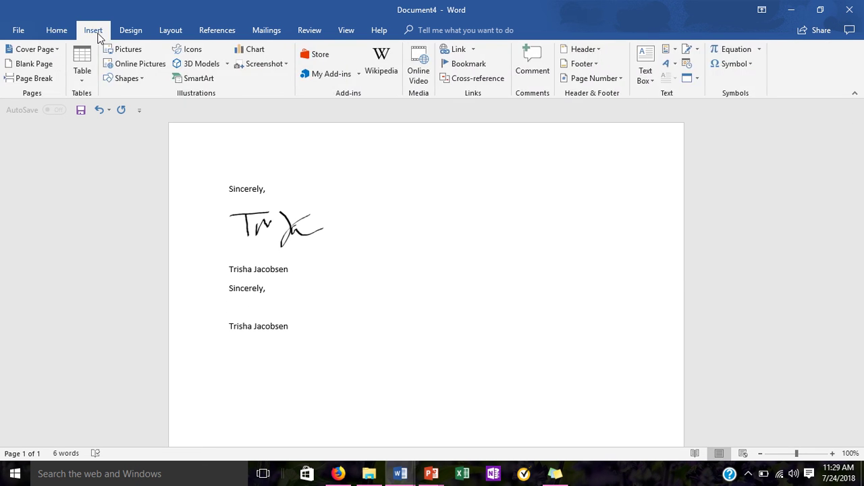
Insert the sig signature picture into the second closing's blank line and start shrinking it.
left_click(130, 55)
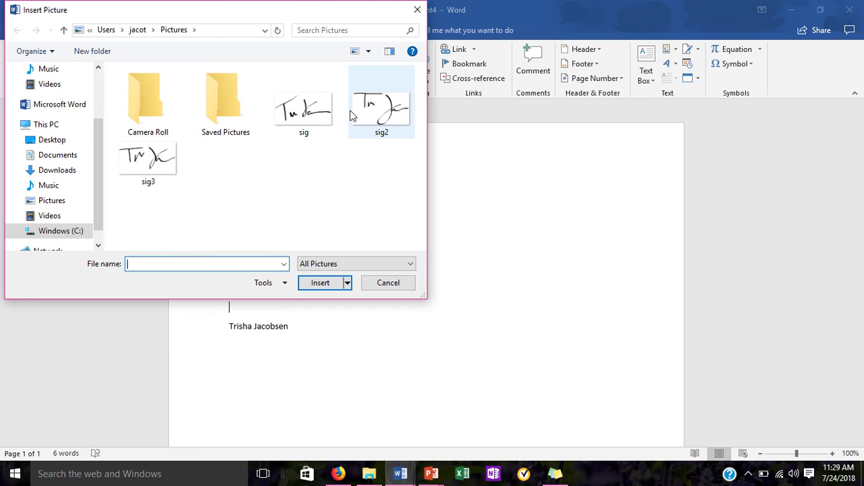
double_click(318, 118)
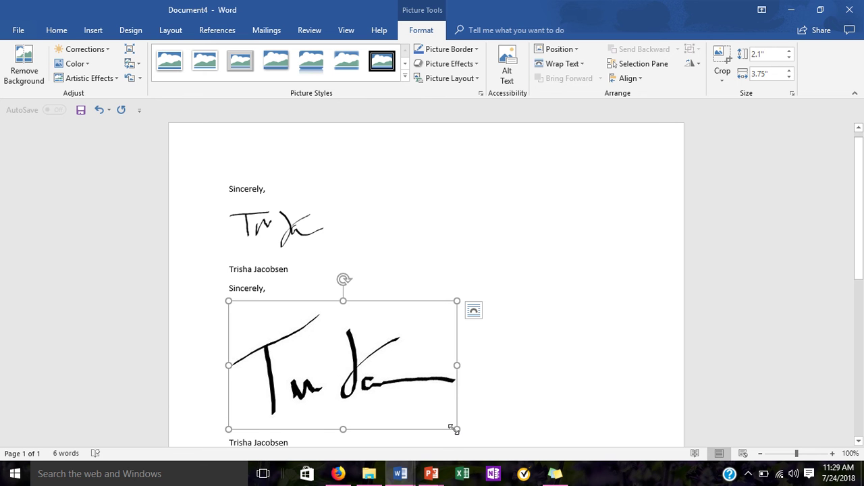
mouse_move(454, 428)
left_mouse_down()
mouse_move(413, 397)
mouse_move(333, 361)
left_mouse_up()
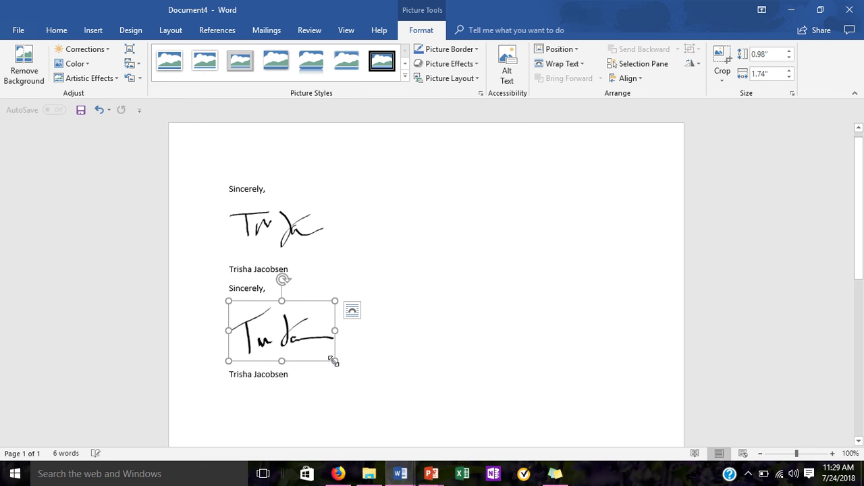
Shrink the second signature picture in a couple of passes, checking its size each time.
left_click(312, 388)
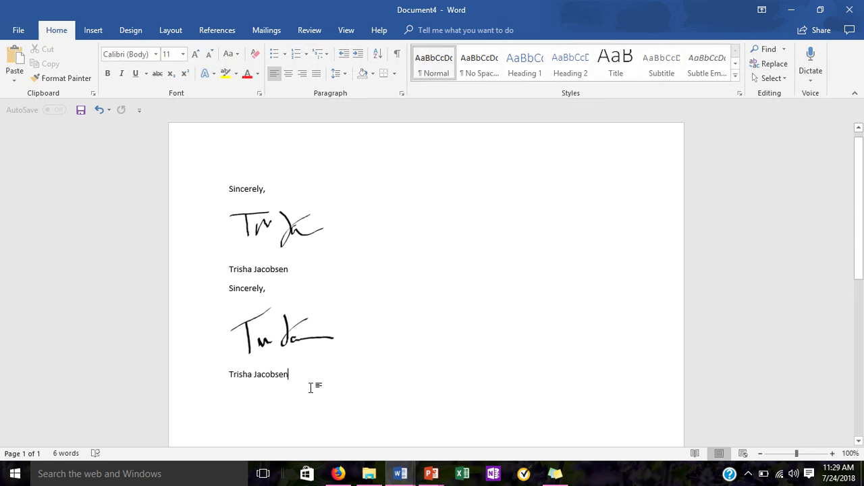
left_click(270, 324)
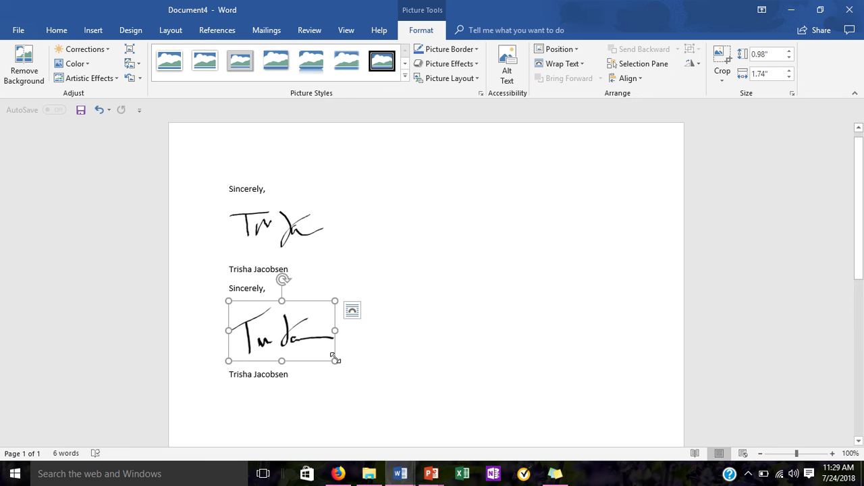
left_click_drag(335, 360, 324, 351)
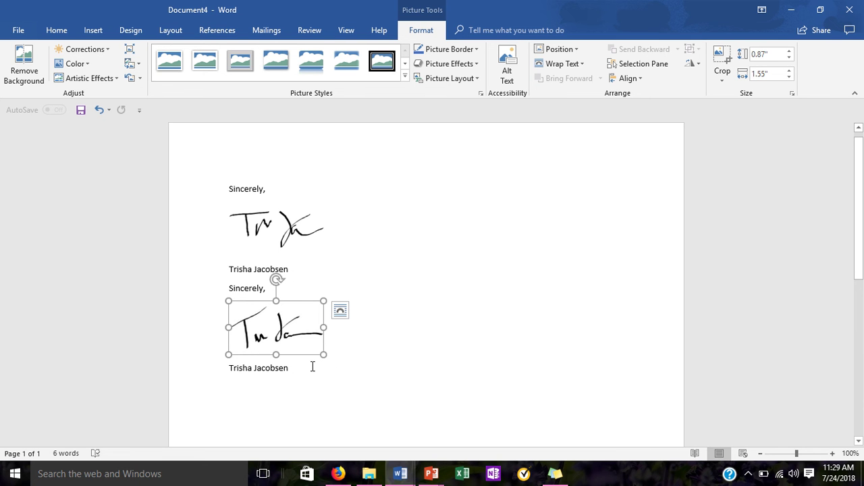
left_click(312, 367)
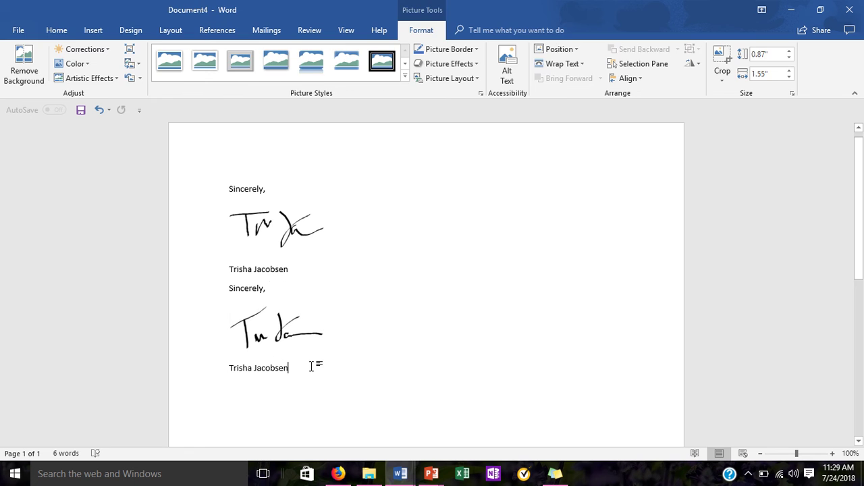
left_click(279, 317)
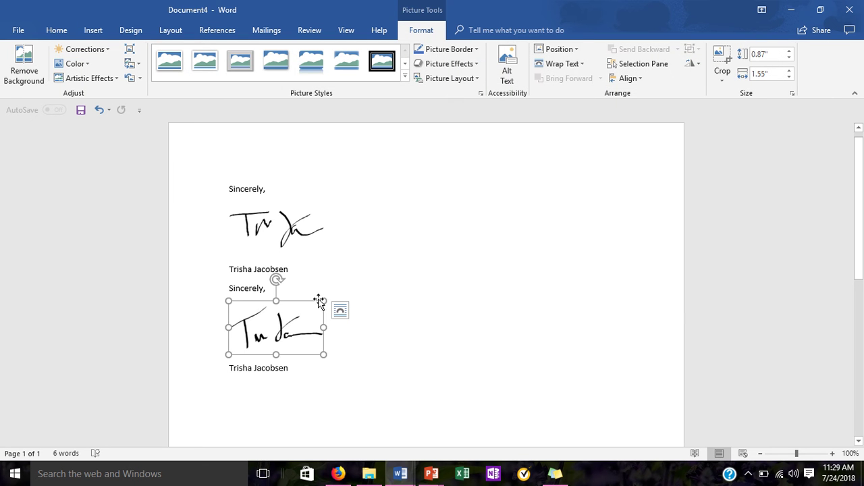
left_click_drag(324, 301, 295, 309)
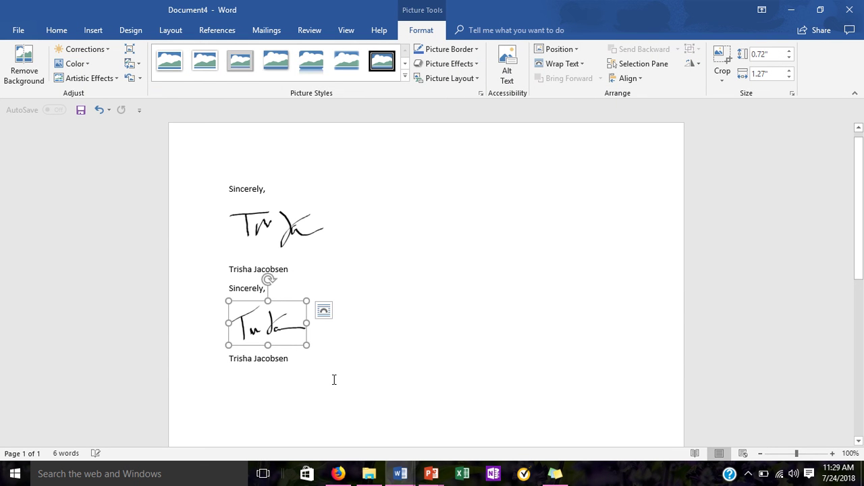
left_click(334, 379)
left_click(268, 310)
left_click_drag(307, 345, 374, 369)
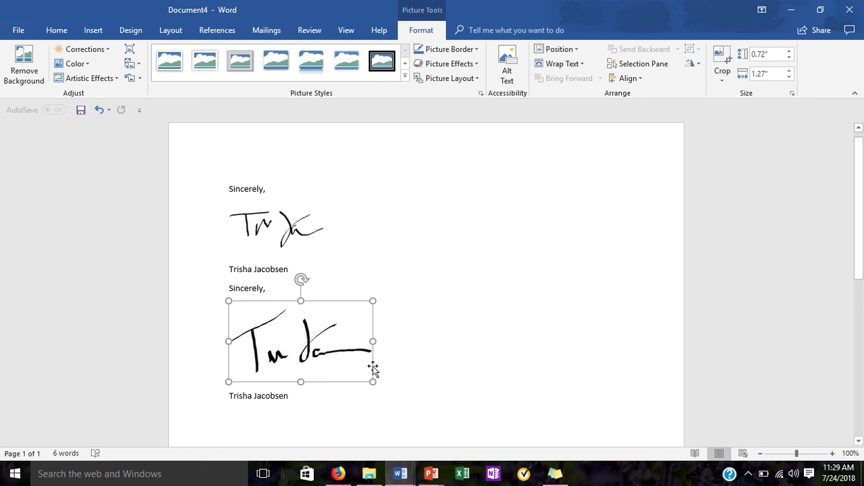
left_click(418, 366)
left_click(334, 356)
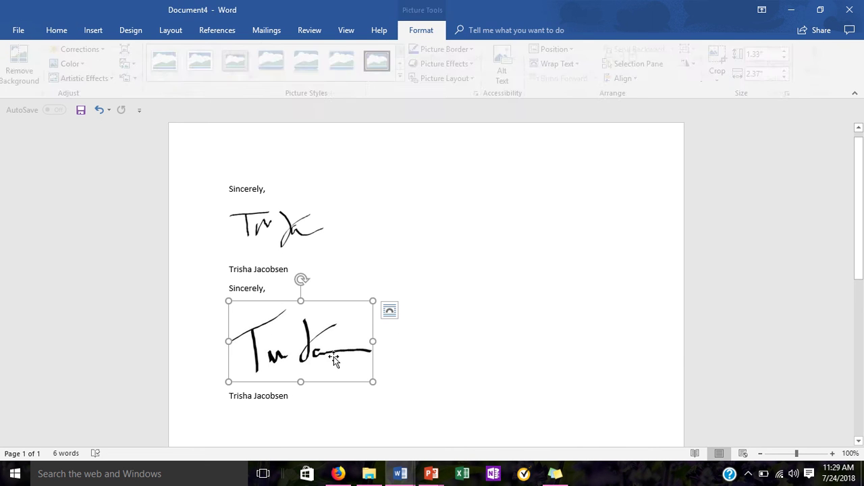
left_click_drag(373, 381, 314, 349)
left_click(362, 369)
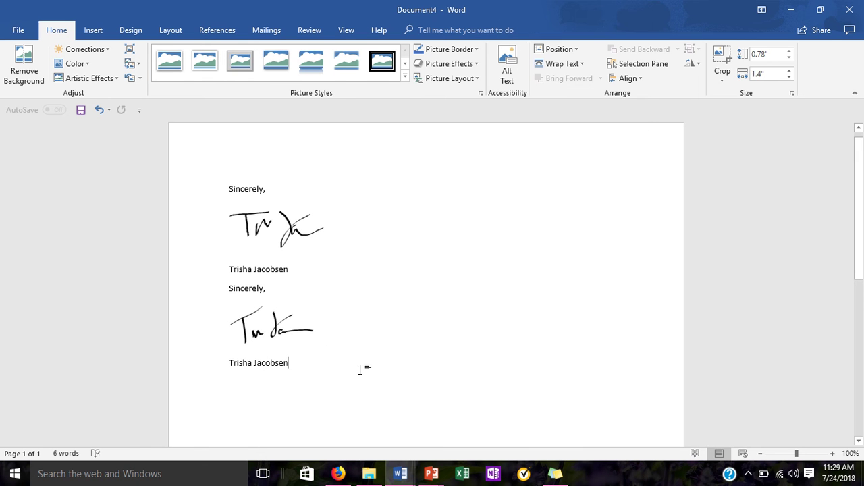
key("Return")
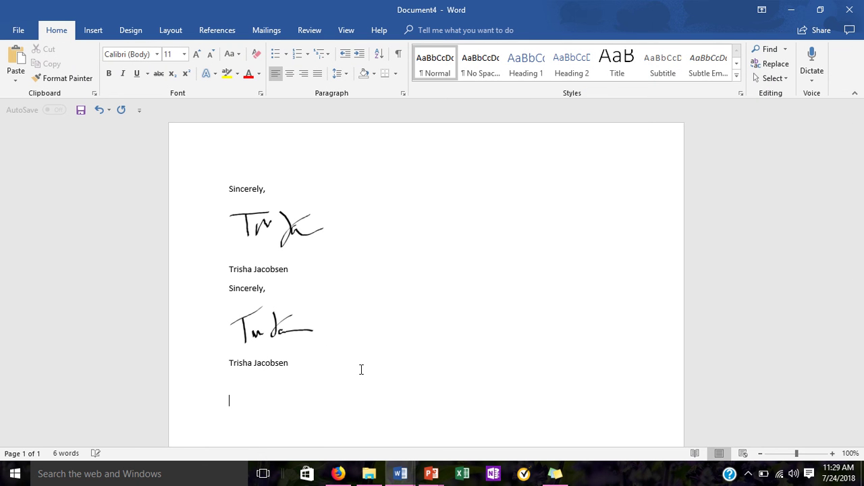
type("Sincerely,  T")
type("risha")
type(" Jacobsen")
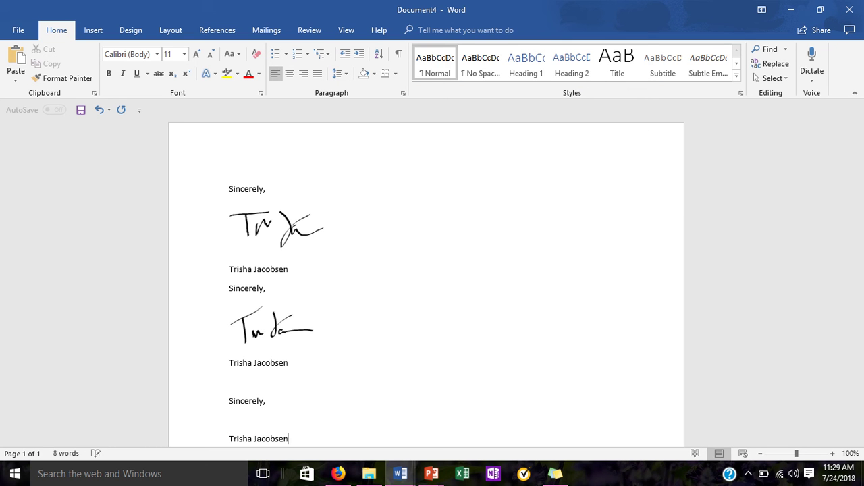
left_click(258, 424)
left_click(106, 25)
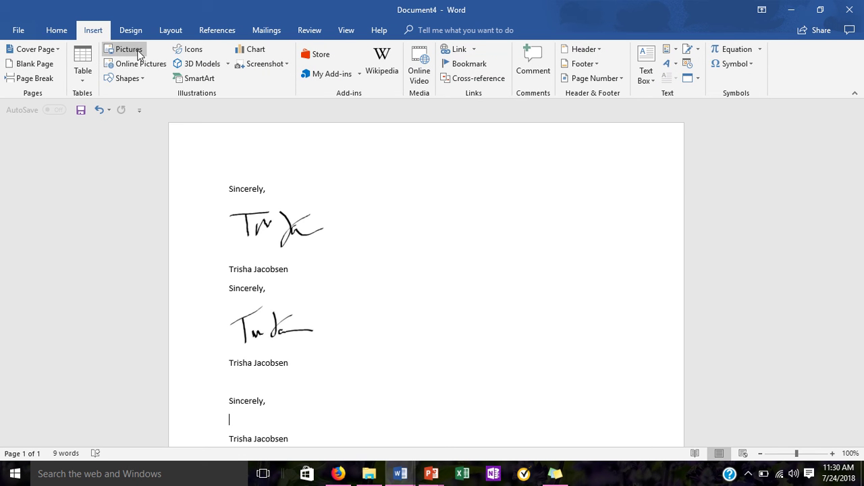
Insert the sig2 picture from the Pictures folder on the third closing's blank line.
left_click(140, 54)
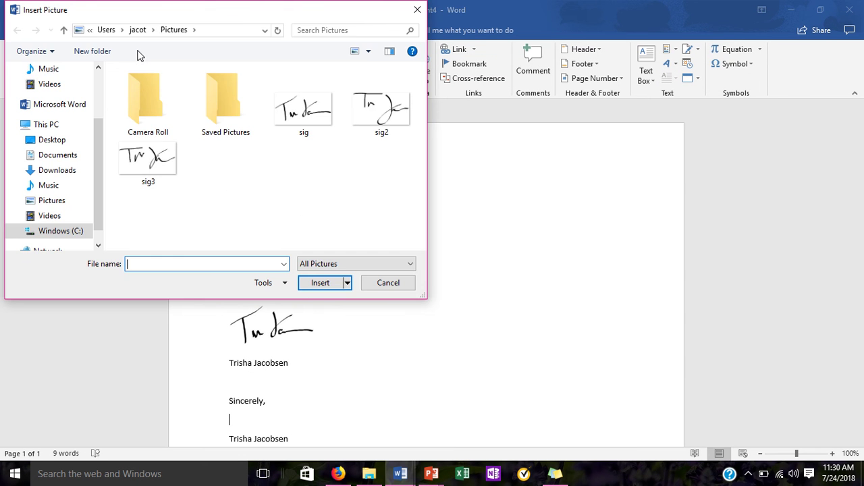
double_click(390, 118)
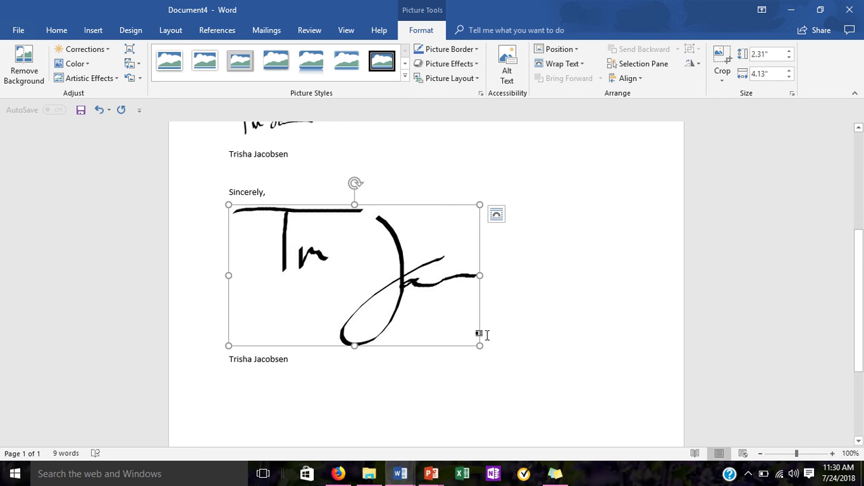
Resize the third signature picture from 2.31" x 4.13" down to about 0.67" x 1.19".
left_click_drag(479, 345, 329, 250)
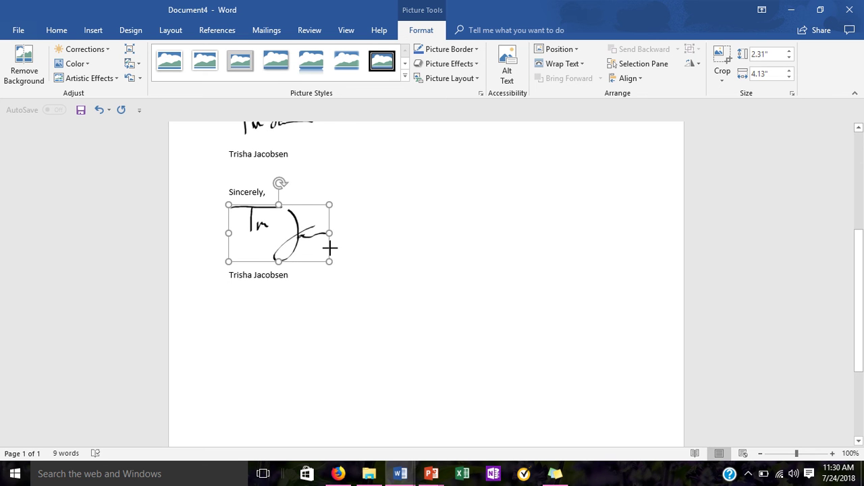
left_click(358, 301)
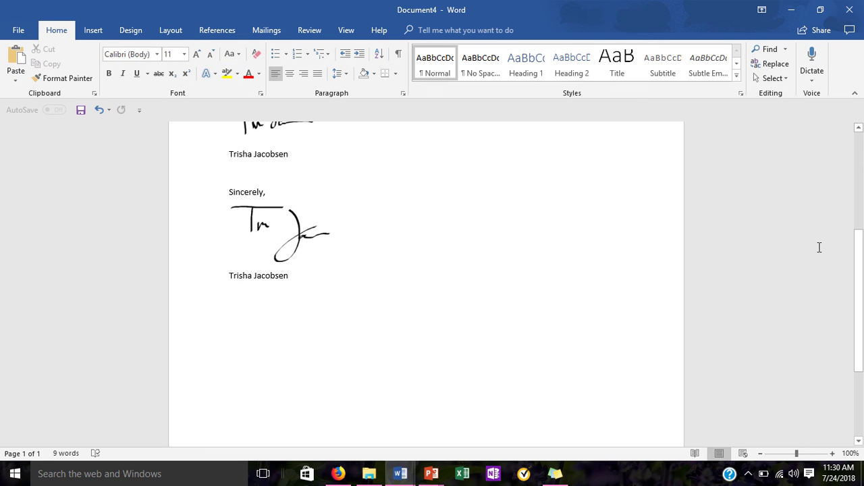
mouse_move(859, 284)
left_mouse_down()
mouse_move(859, 195)
mouse_move(863, 242)
left_mouse_up()
left_click(299, 316)
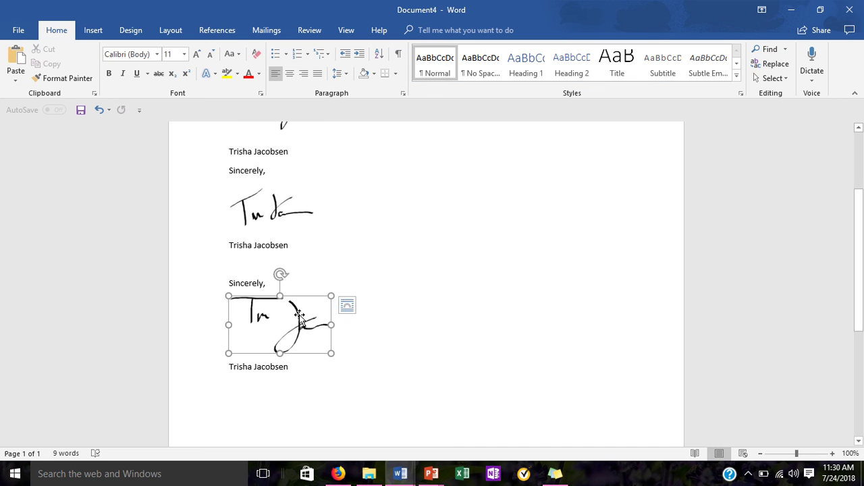
mouse_move(331, 296)
left_mouse_down()
mouse_move(314, 293)
mouse_move(329, 296)
left_mouse_up()
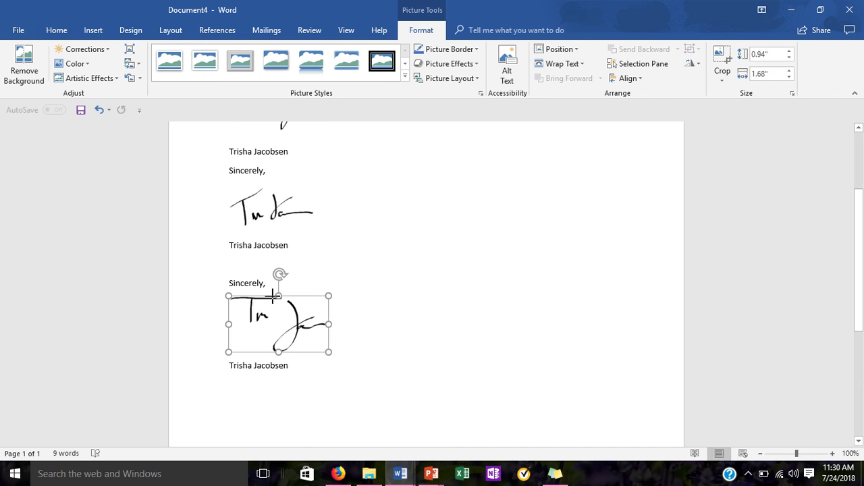
mouse_move(273, 296)
left_mouse_down()
mouse_move(257, 287)
mouse_move(303, 303)
mouse_move(301, 314)
left_mouse_up()
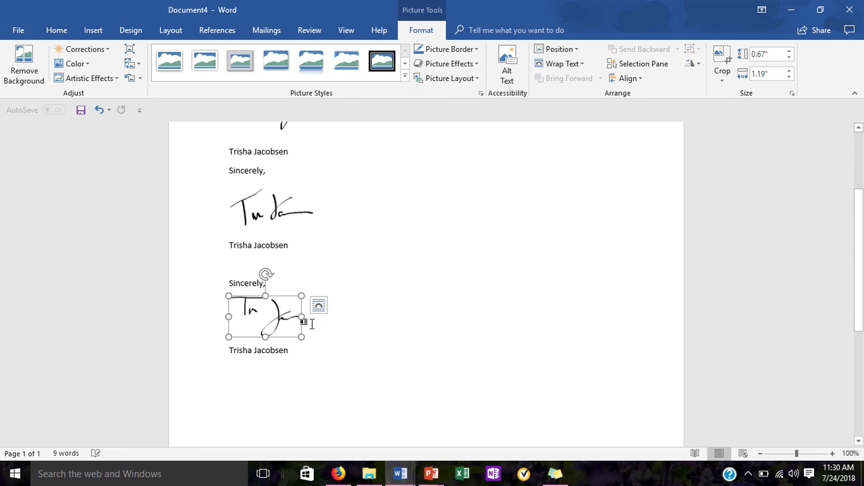
left_click(345, 365)
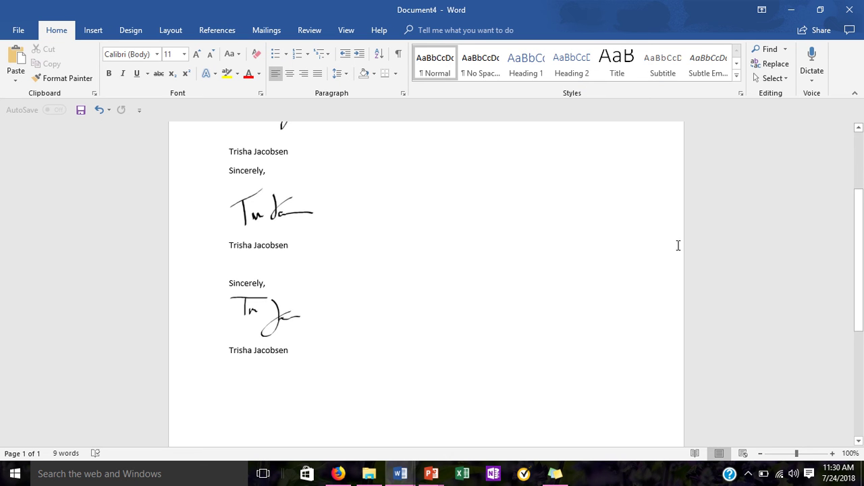
scroll(863, 176, "up", 3)
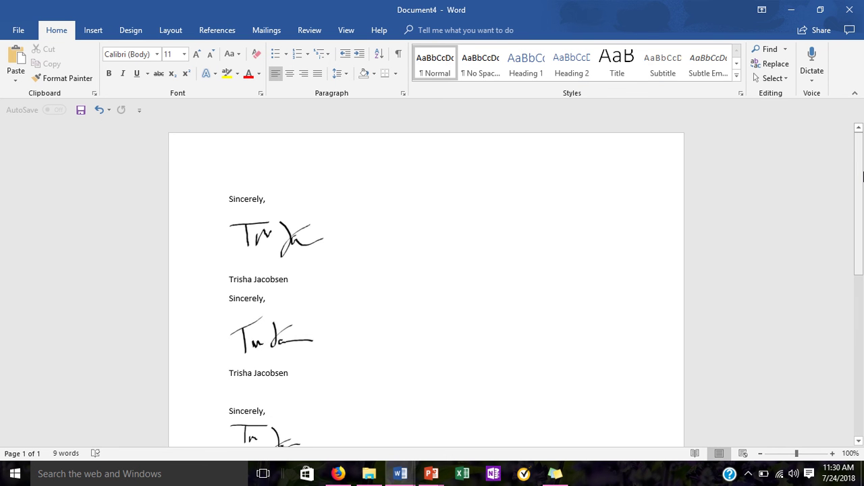
left_click_drag(863, 176, 863, 253)
scroll(837, 399, "down", 3)
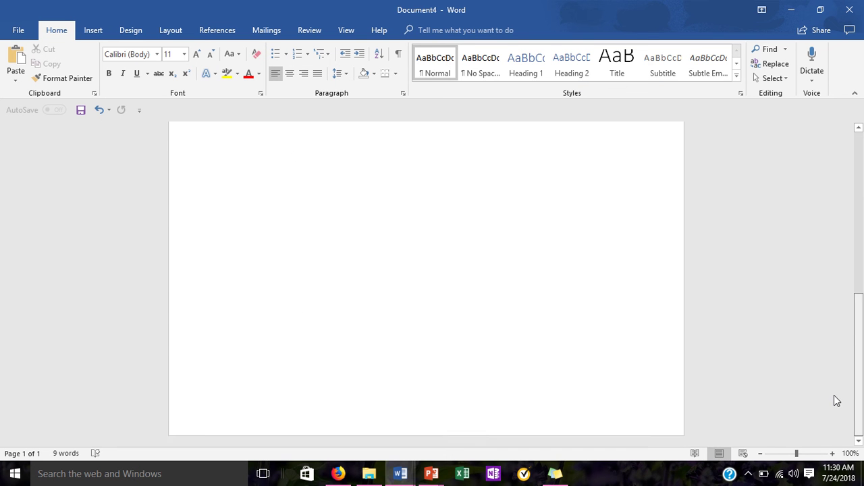
scroll(835, 195, "up", 8)
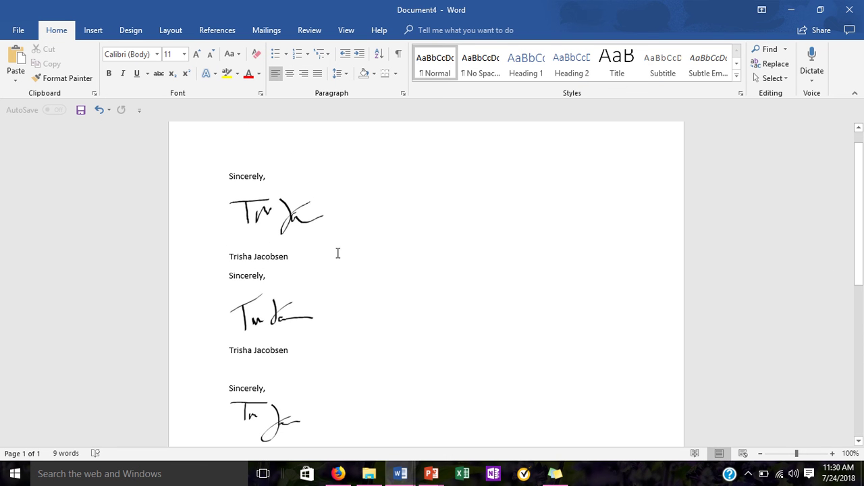